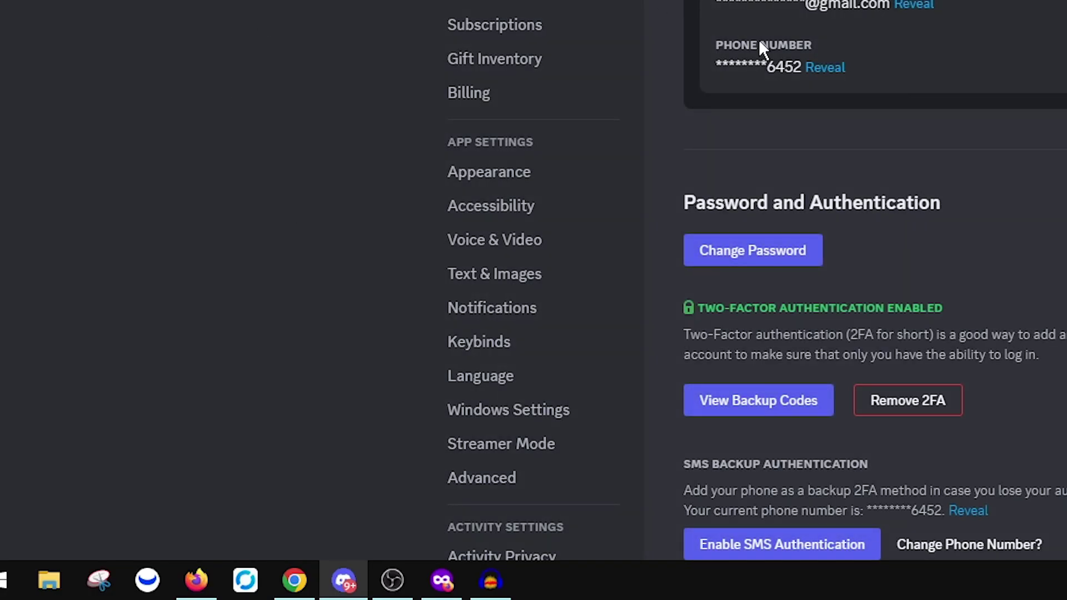
Check the in-game overlay setting and the advanced Hardware Acceleration setting in Discord's user settings
scroll(292, 427, "down", 3)
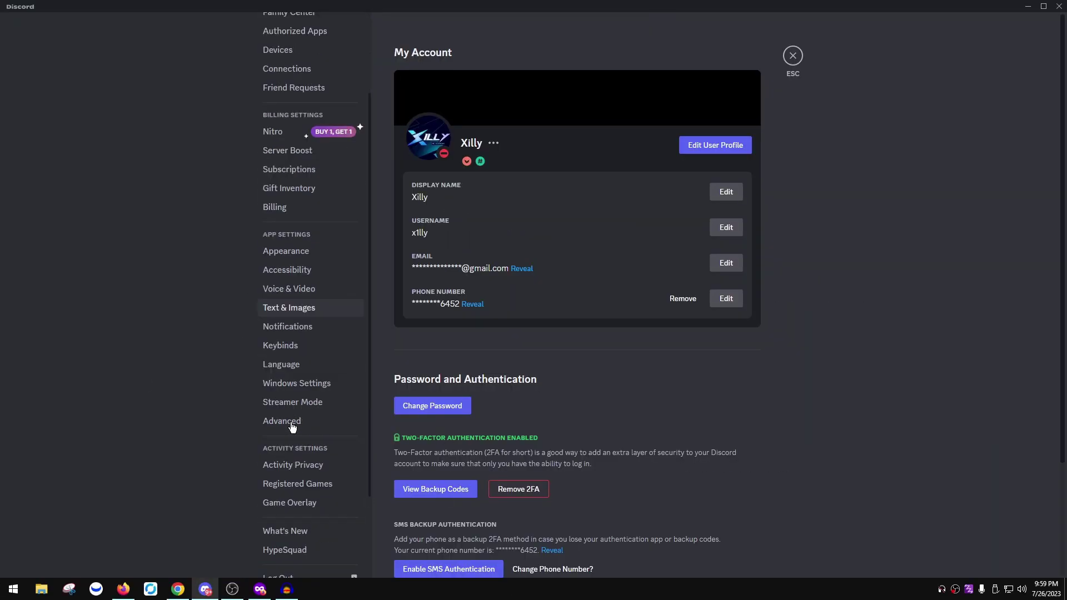
scroll(292, 427, "down", 3)
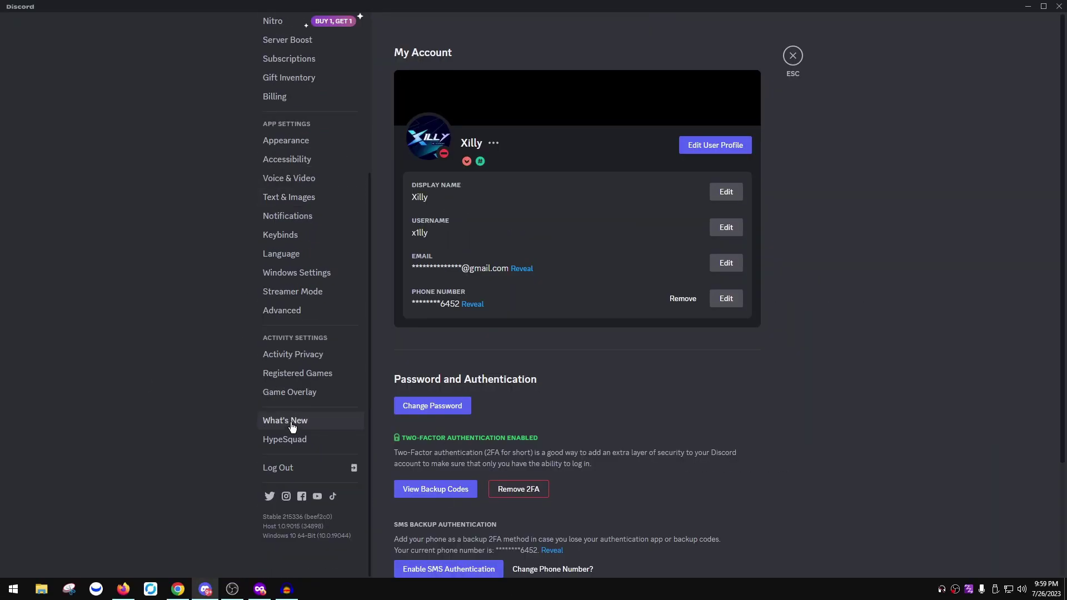
left_click(317, 393)
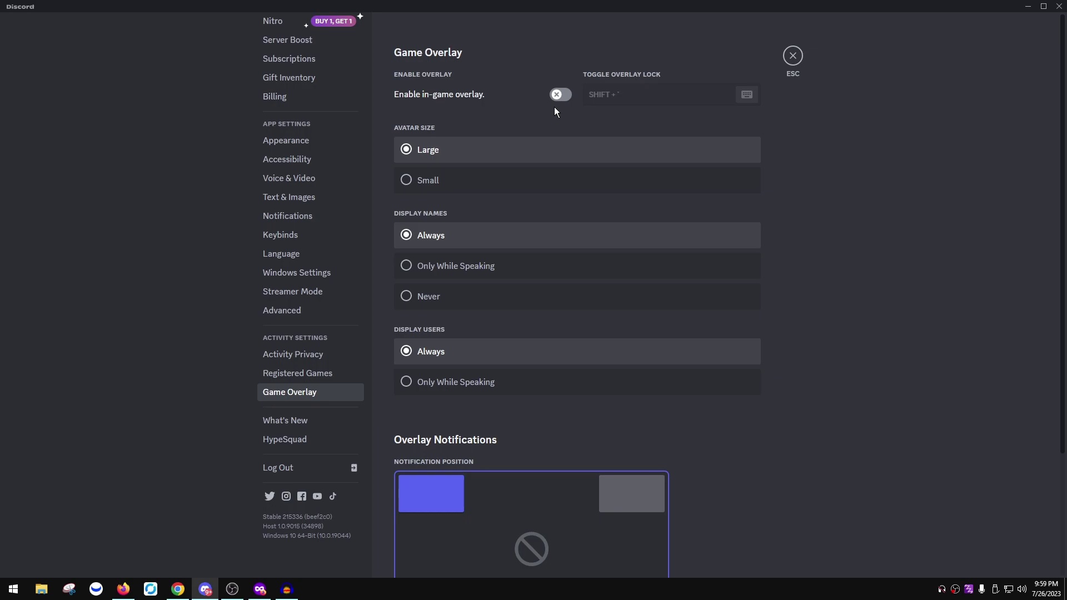
left_click(344, 309)
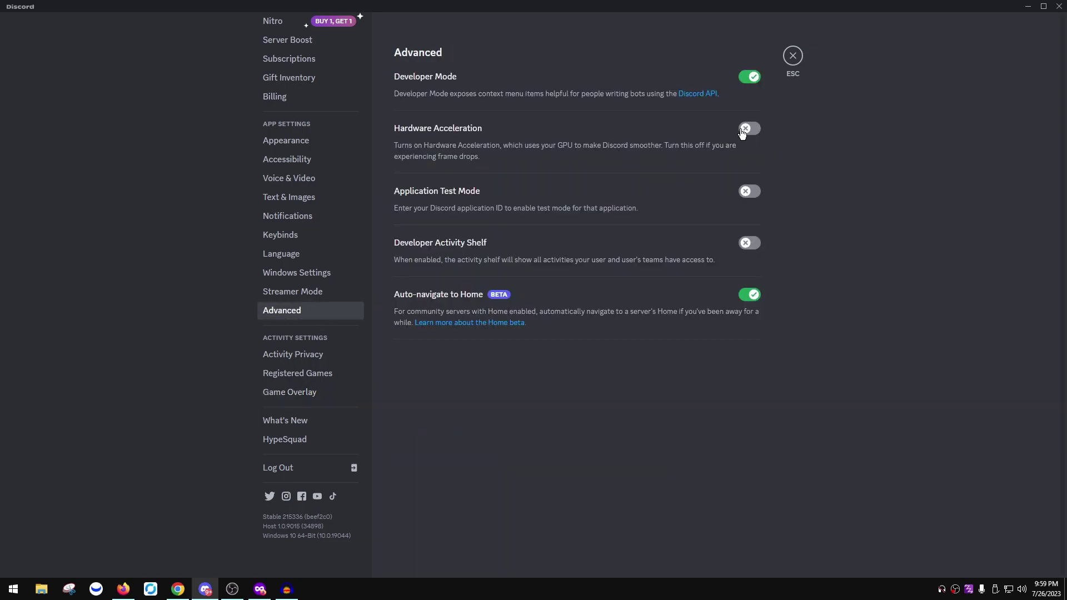
Turn off Hardware Acceleration for video encoding and decoding in Discord's Voice & Video settings
left_click(290, 179)
scroll(538, 230, "down", 15)
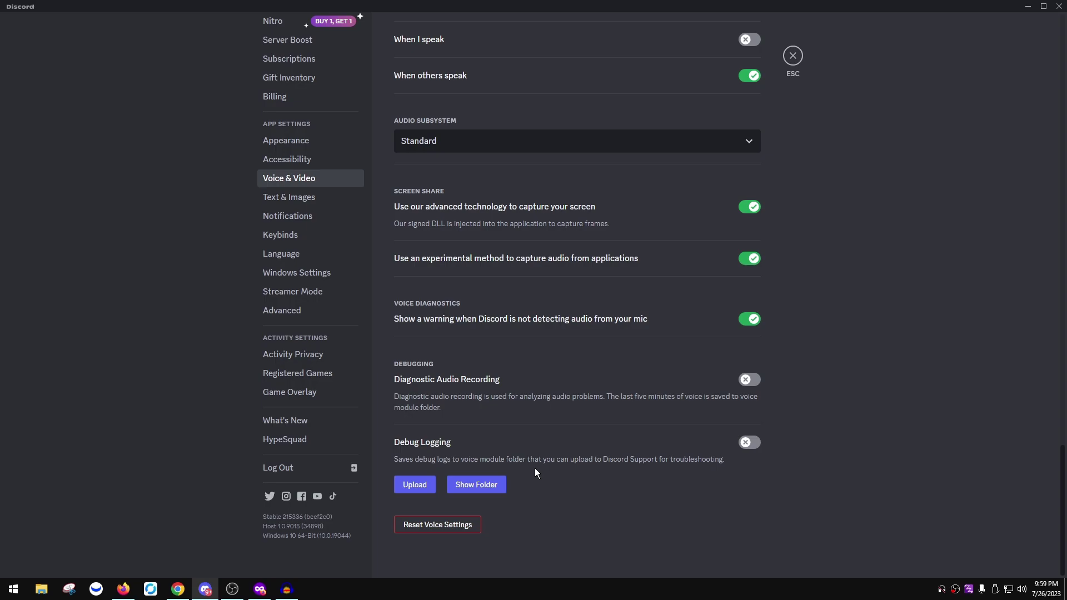
scroll(685, 442, "up", 10)
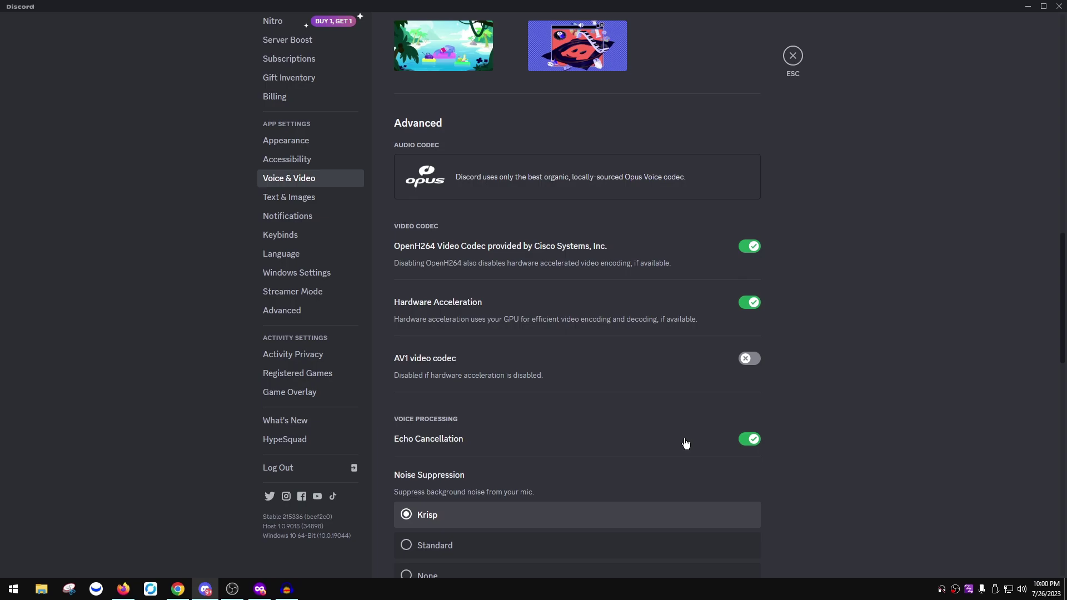
left_click(474, 303)
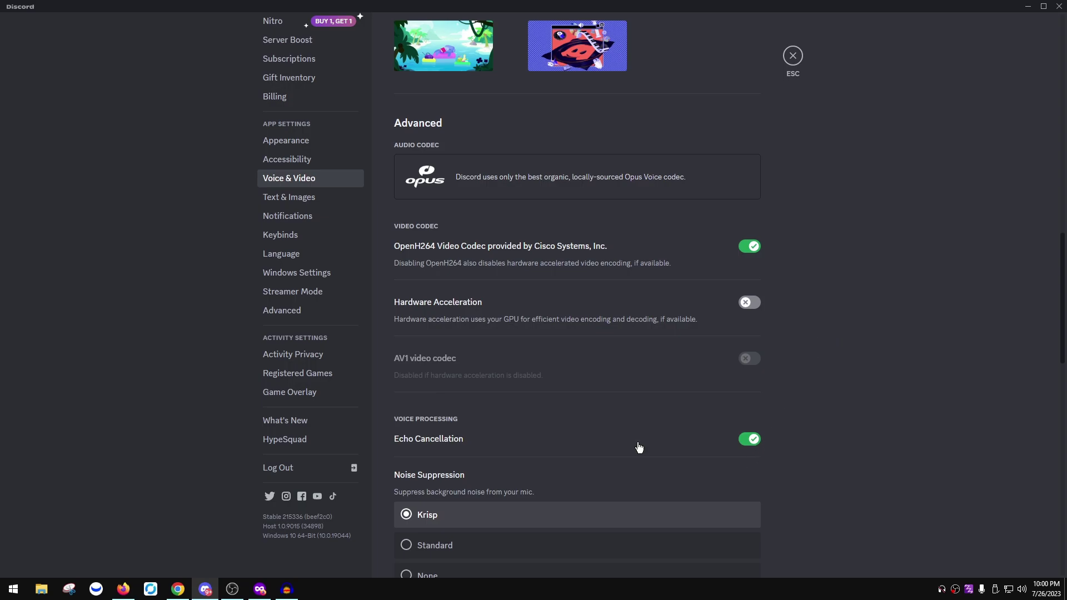
scroll(686, 452, "up", 2)
scroll(700, 455, "up", 3)
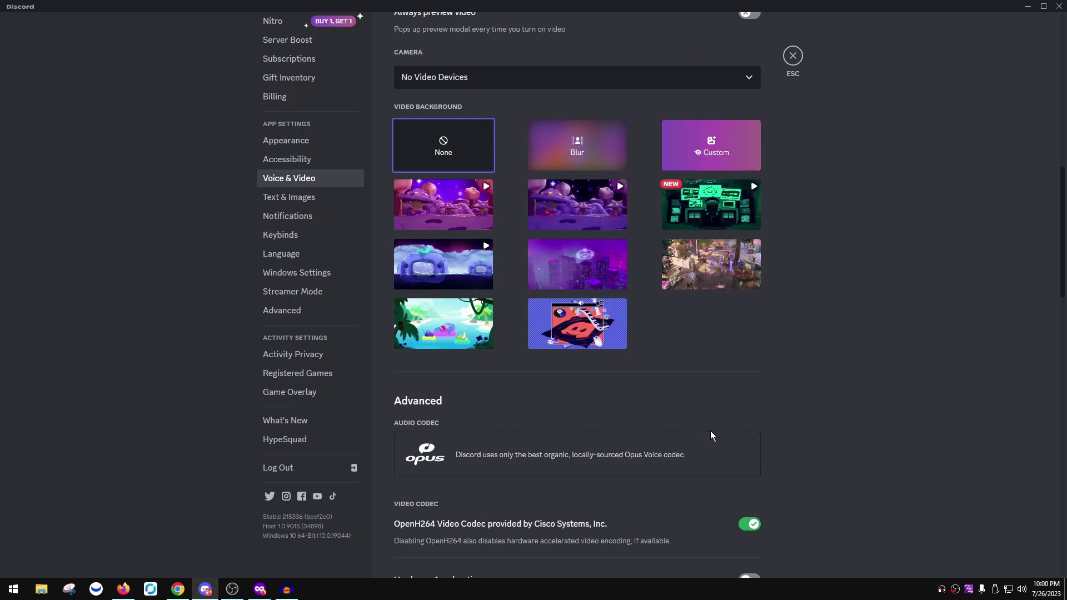
scroll(717, 427, "down", 3)
scroll(751, 417, "up", 6)
scroll(750, 431, "up", 8)
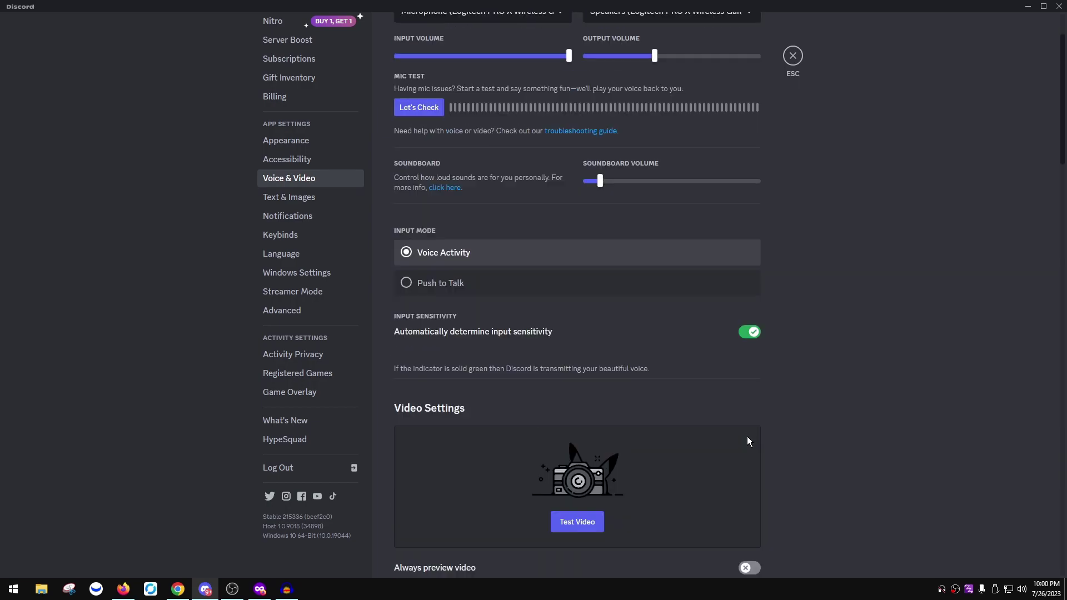
scroll(312, 338, "up", 4)
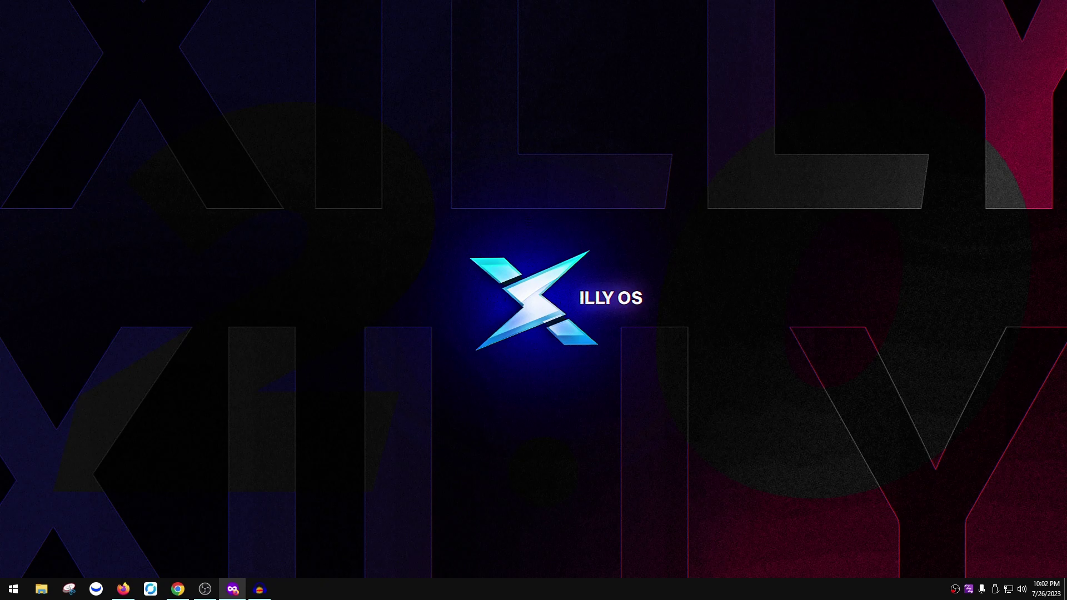
Open the %localappdata% folder in File Explorer
right_click(13, 589)
left_click(13, 589)
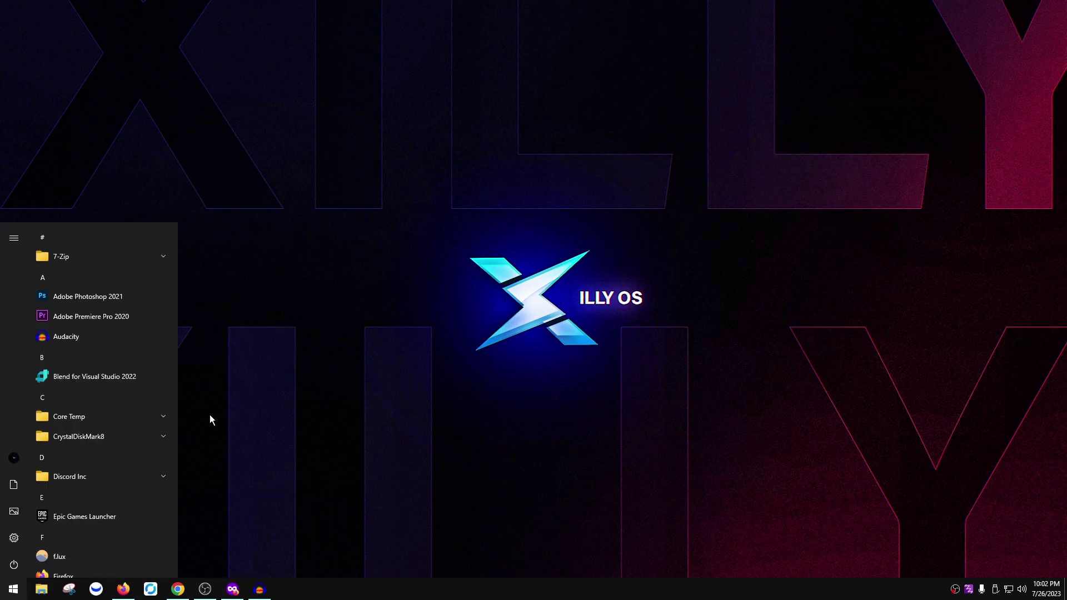
type("%")
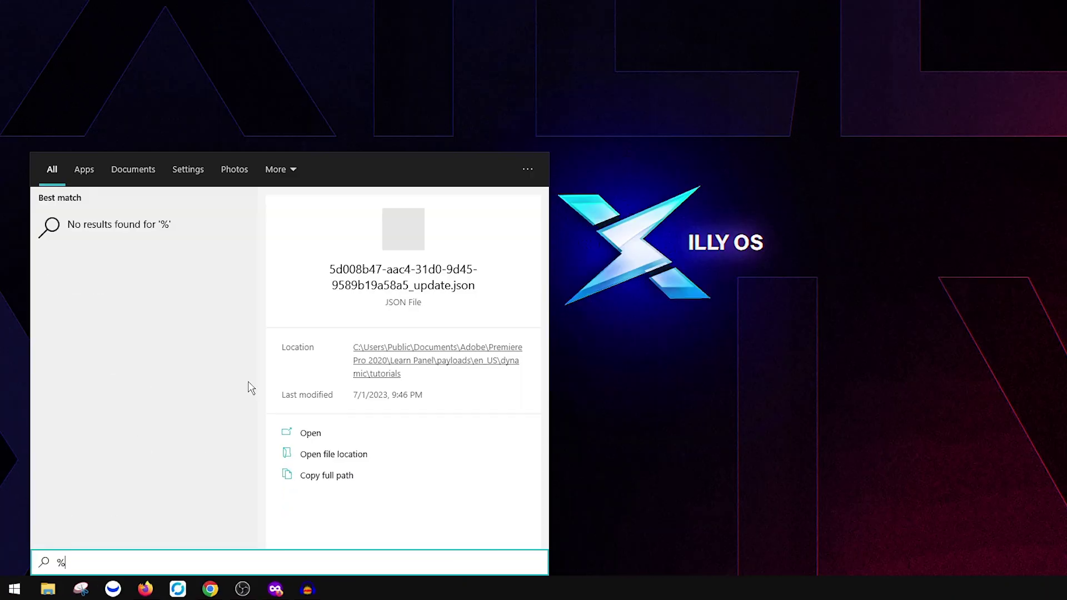
type("localappdata%")
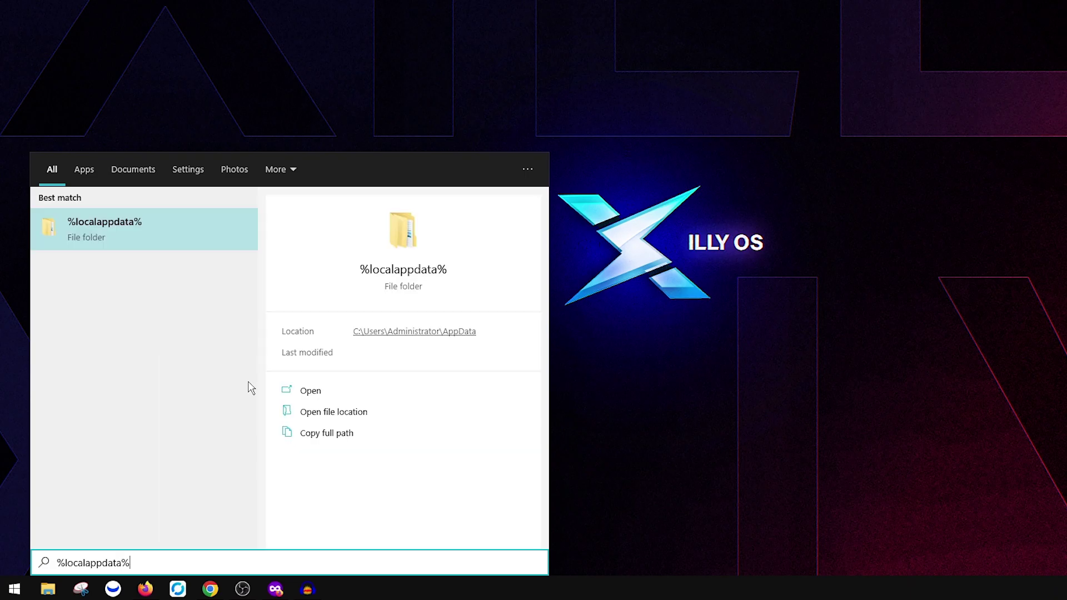
key("Return")
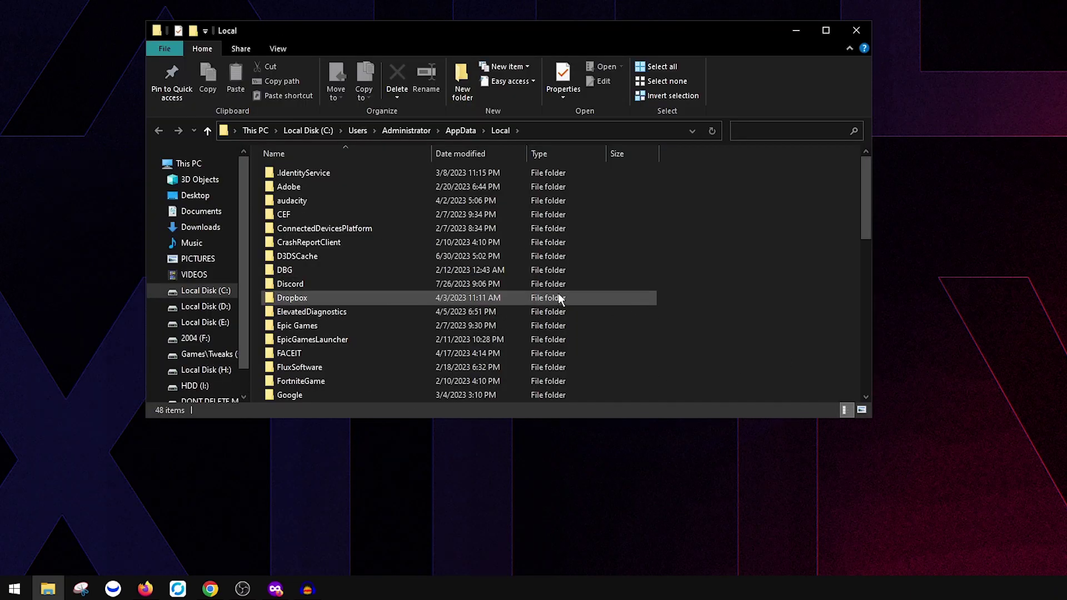
Go to the modules folder inside Discord's app-1.0.9015 folder
left_click(281, 286)
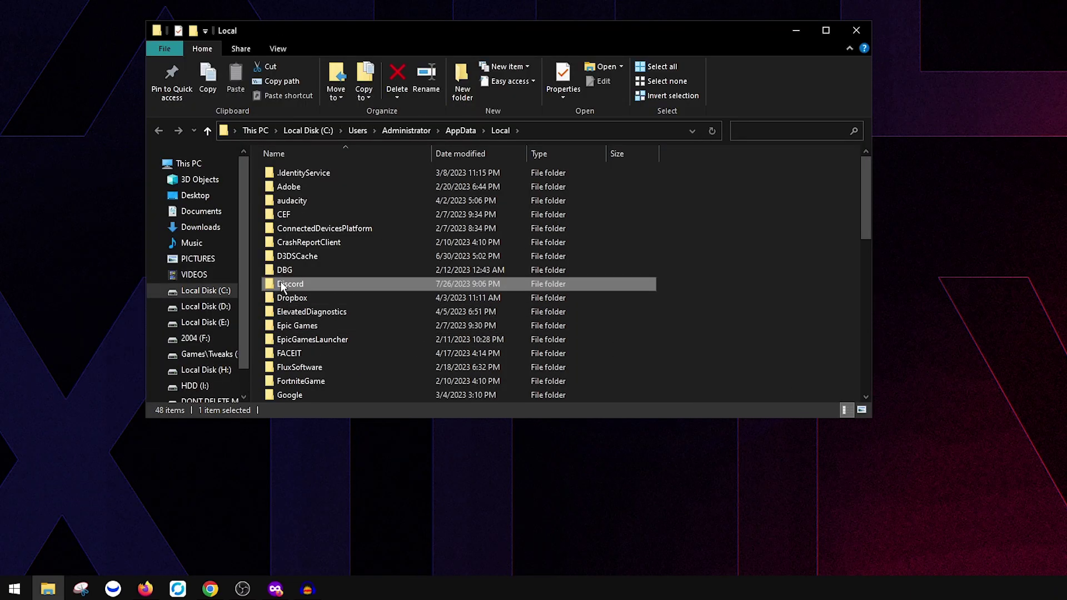
double_click(281, 285)
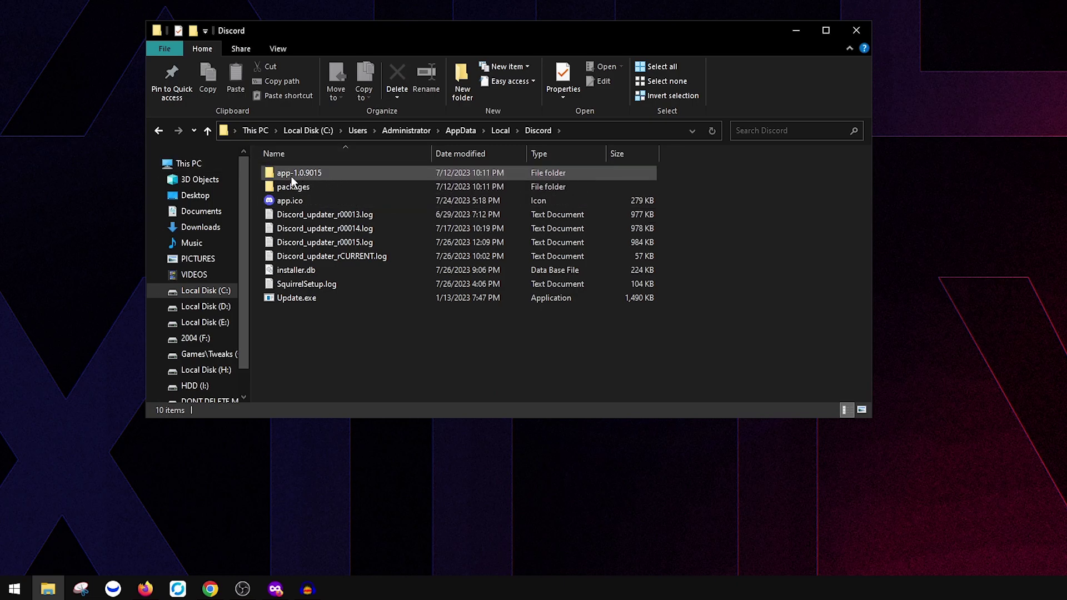
double_click(331, 173)
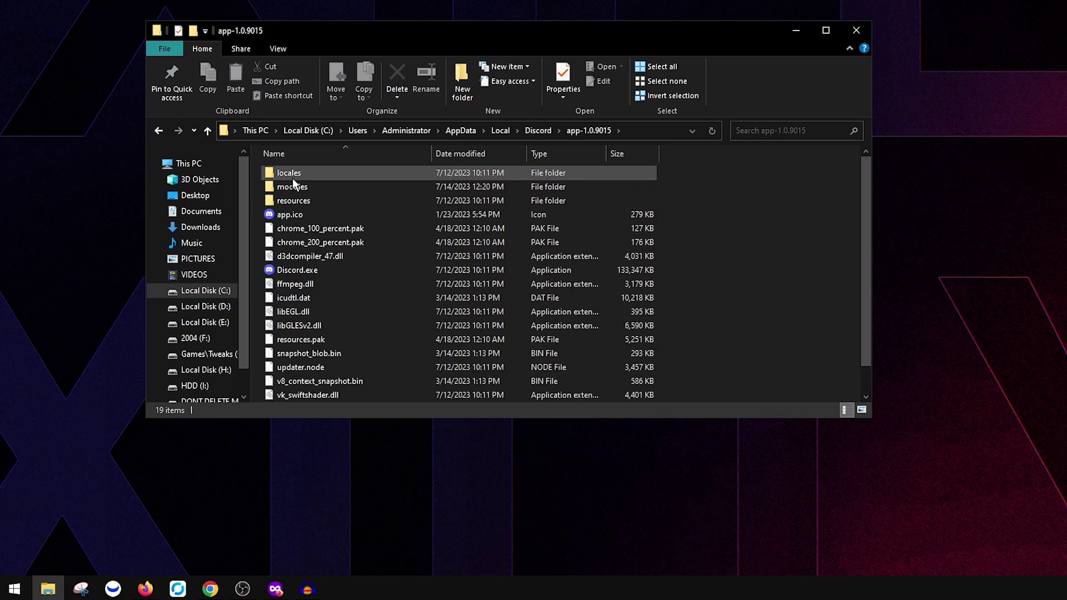
double_click(302, 188)
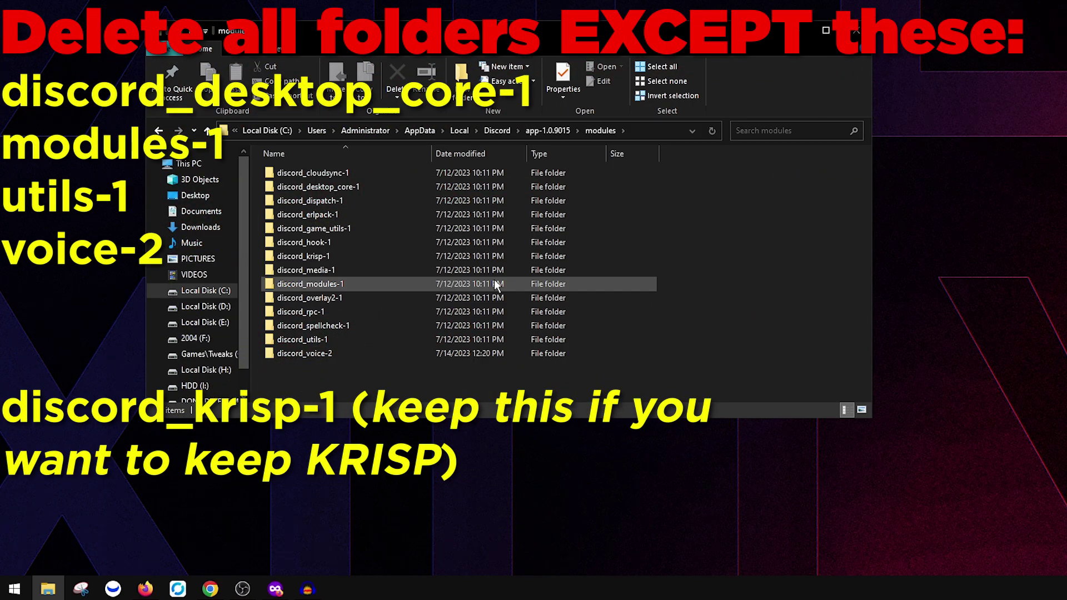
Delete all module folders except discord_desktop_core-1, discord_modules-1, discord_utils-1 and discord_voice-2
key("ctrl+a")
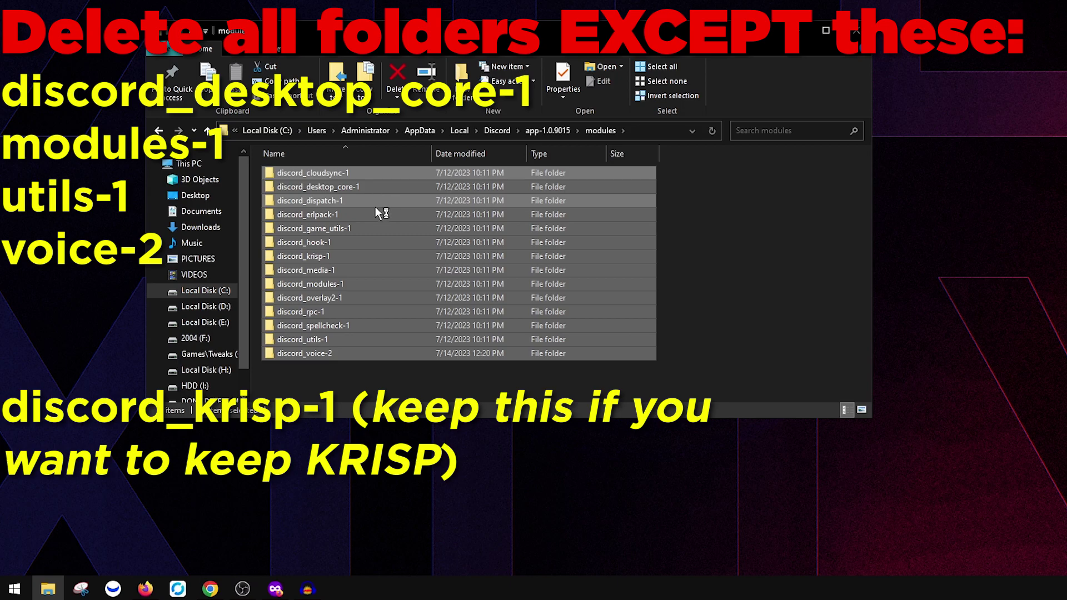
left_click(352, 189, "ctrl")
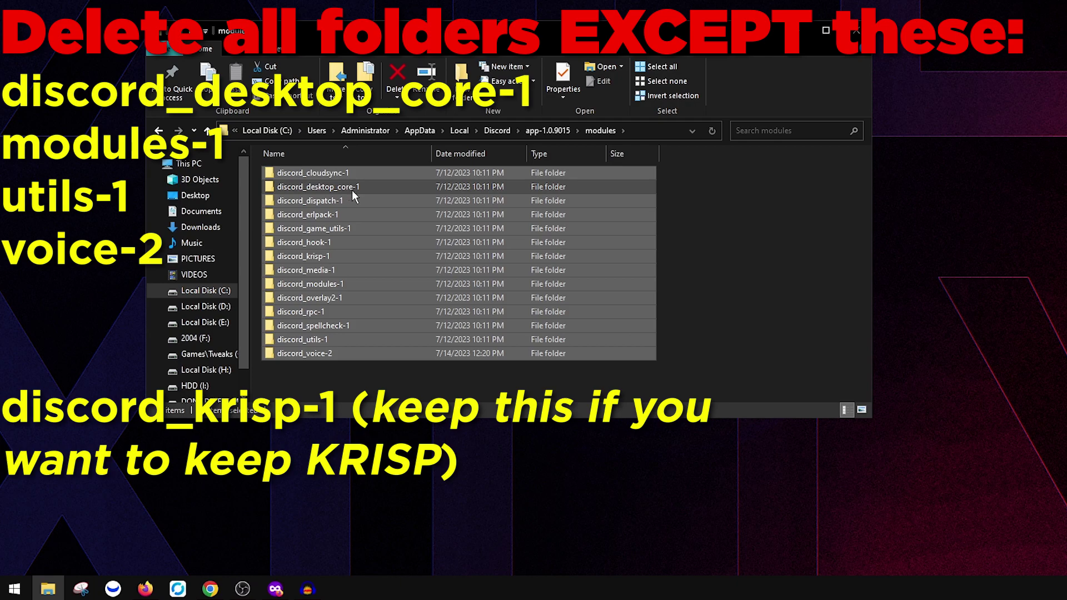
left_click(325, 282, "ctrl")
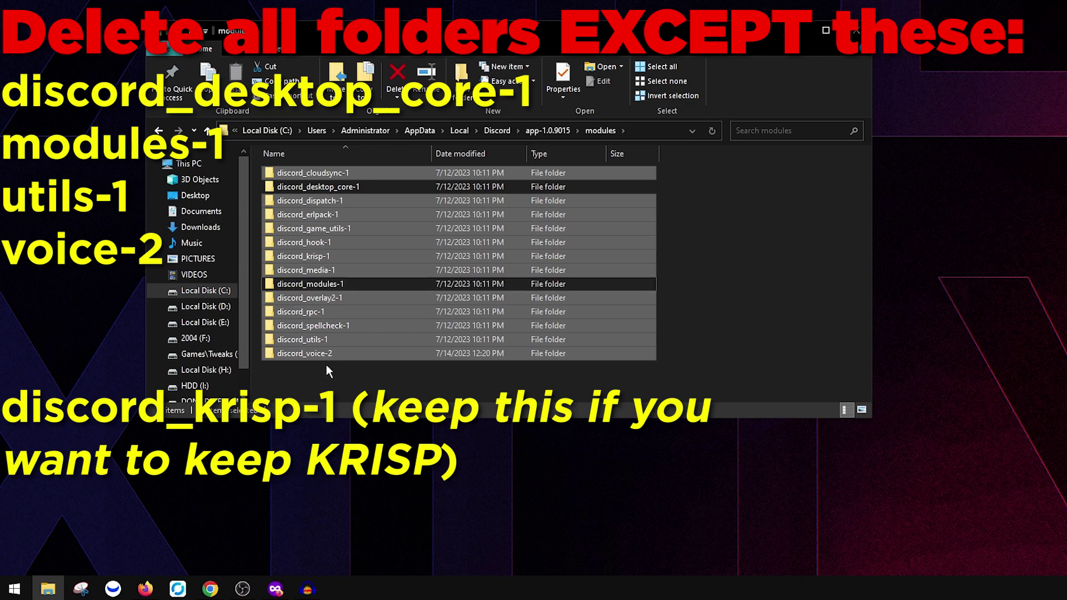
left_click(340, 338, "ctrl")
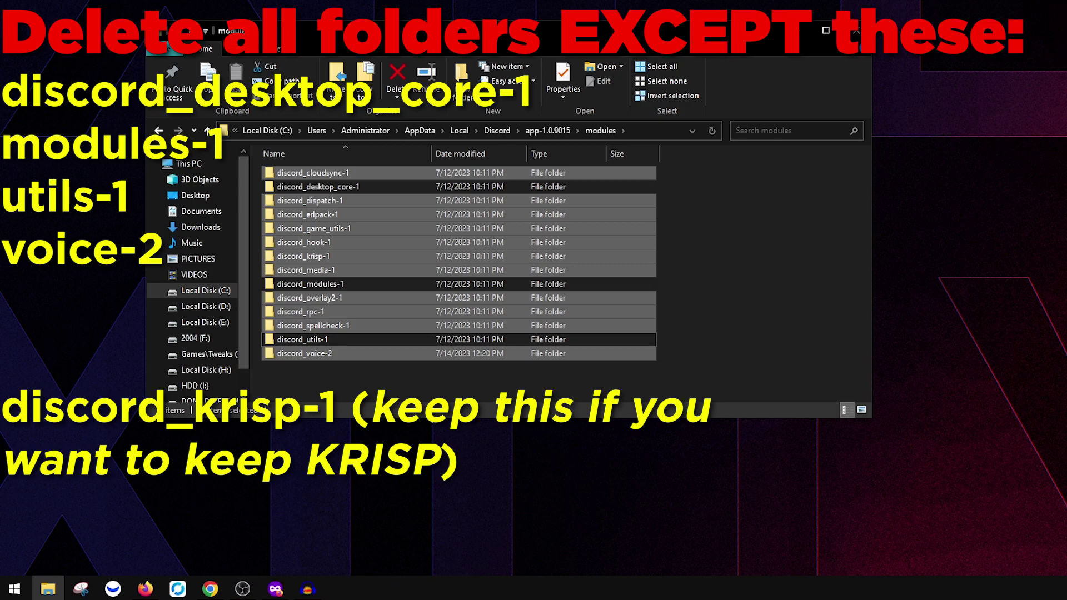
left_click(334, 348, "ctrl")
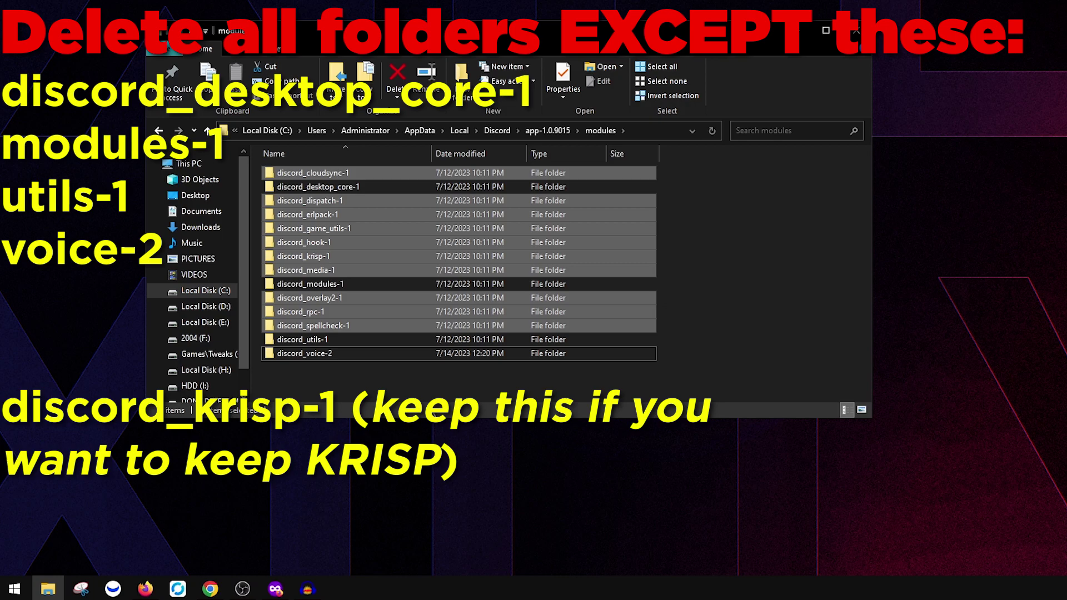
key("Delete")
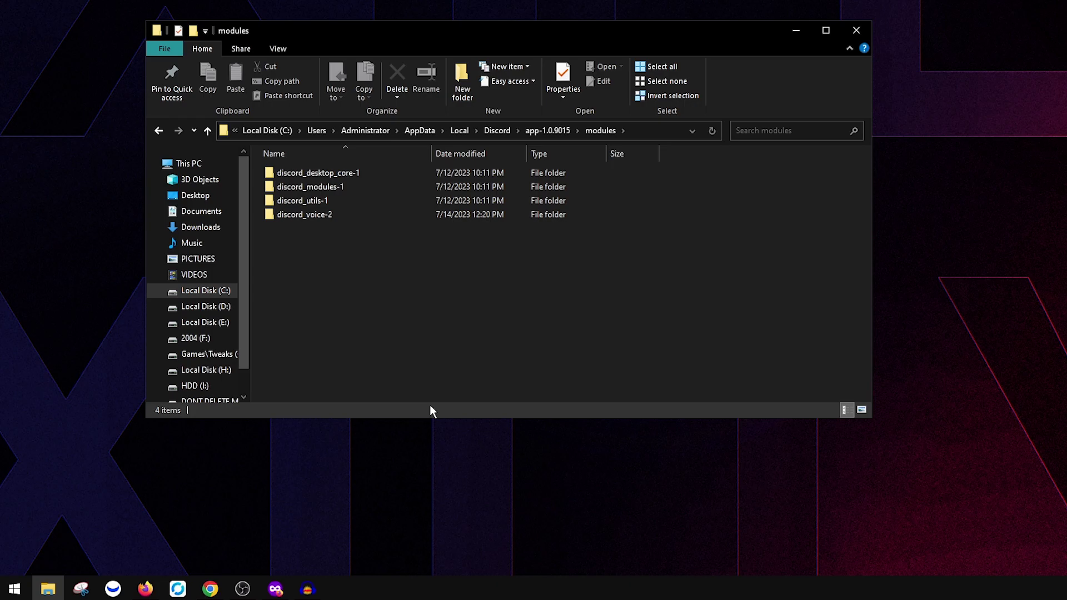
Delete every language file in the app-1.0.9015 locales folder except en-US.pak
left_click(157, 136)
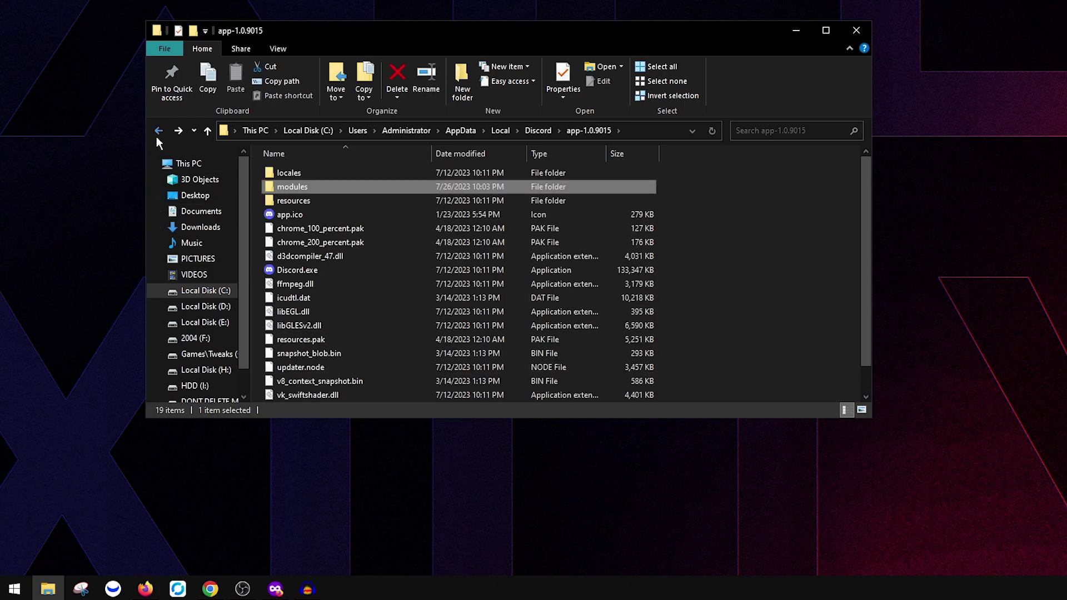
double_click(309, 174)
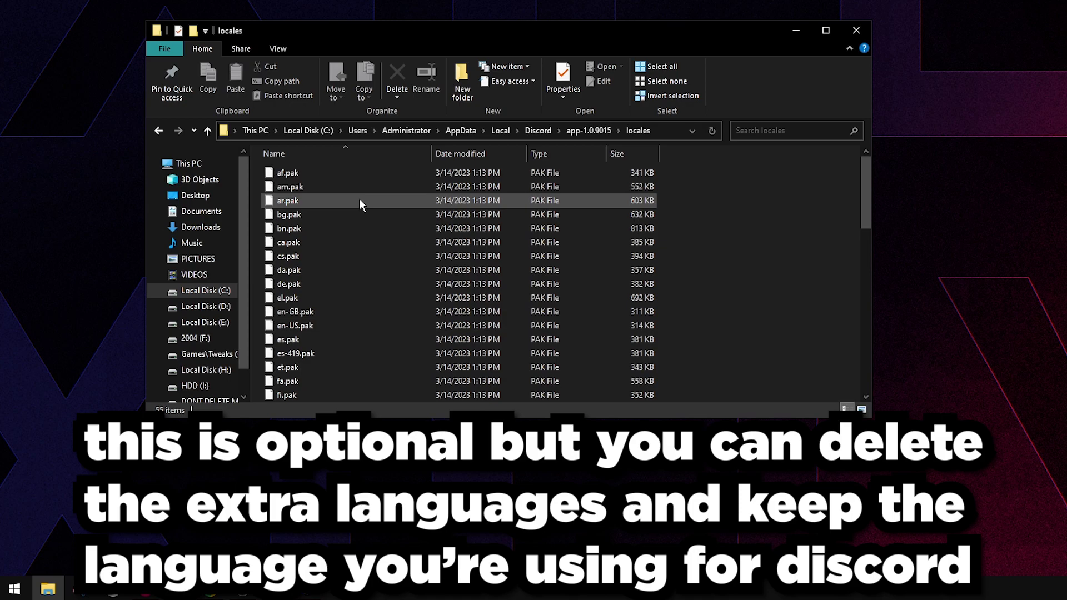
key("ctrl+a")
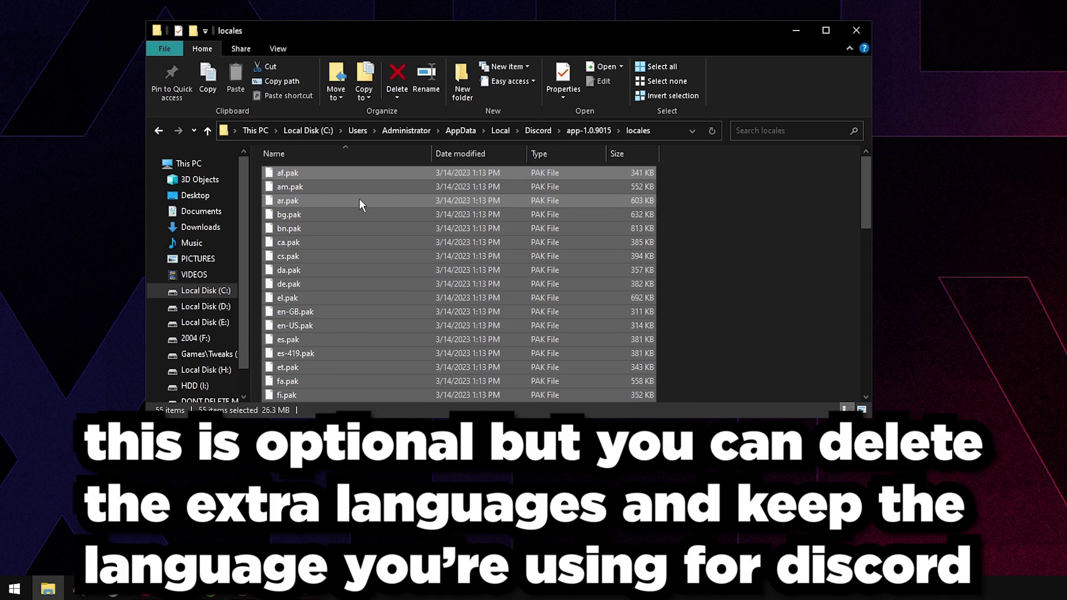
left_click(300, 326, "ctrl")
scroll(390, 328, "down", 9)
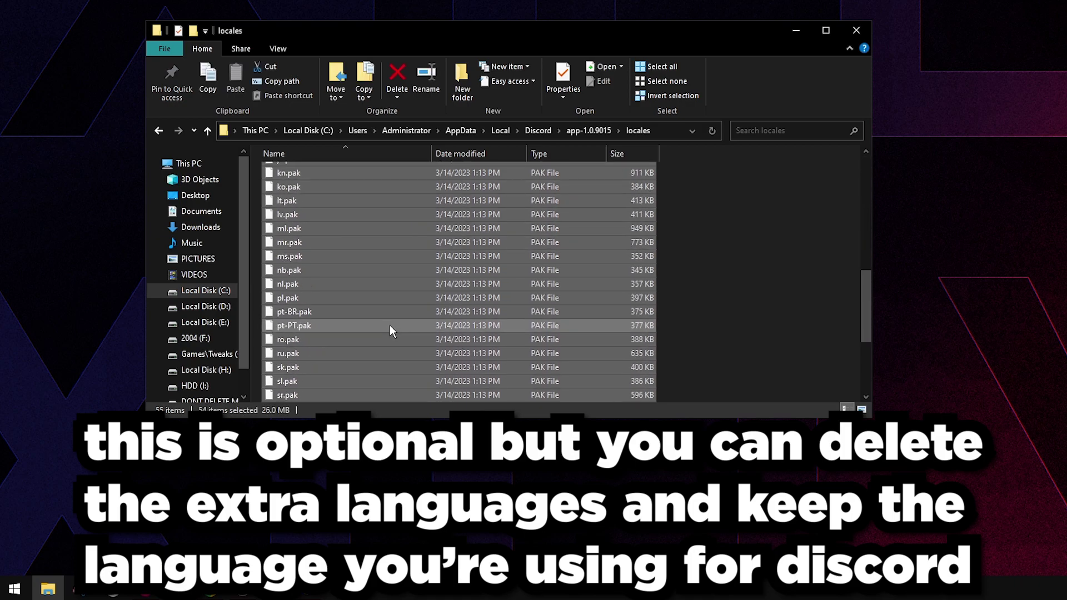
scroll(390, 327, "down", 4)
key("Delete")
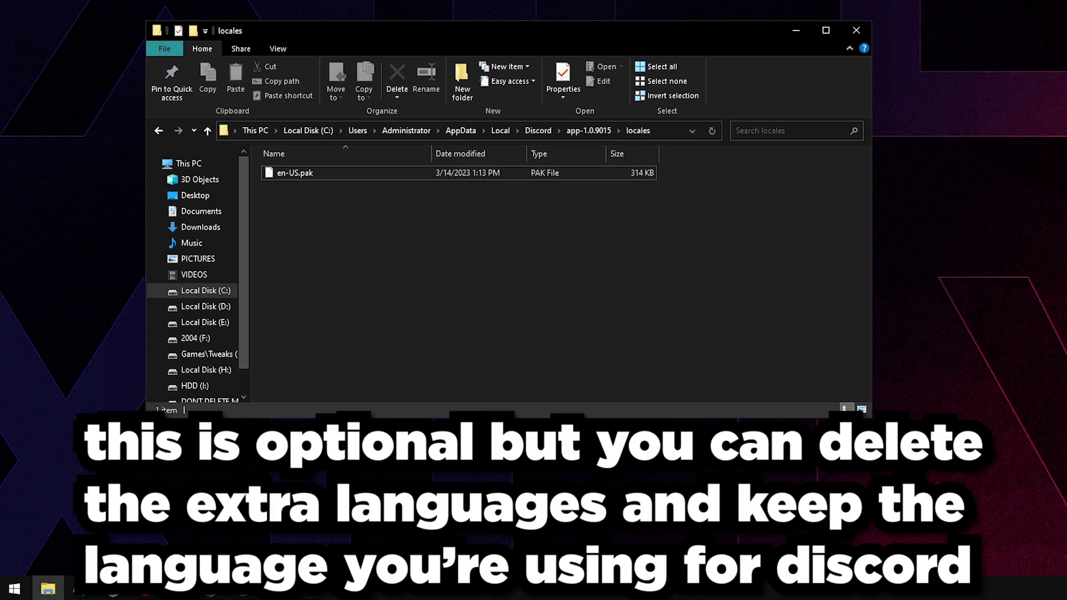
Find Discord with a Windows search for "disco" and launch it
left_click(54, 327)
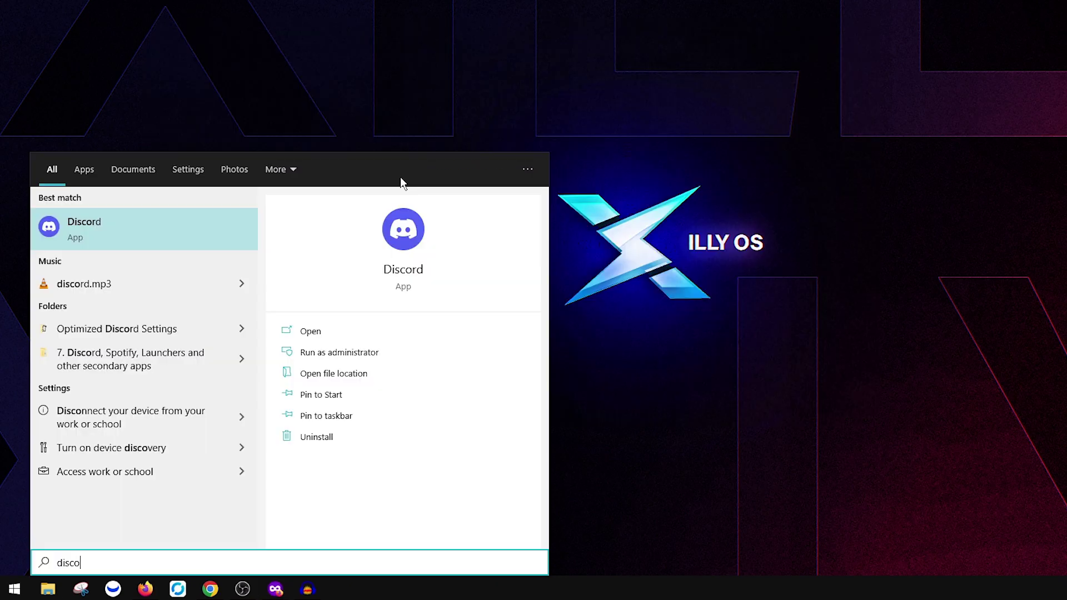
key("Return")
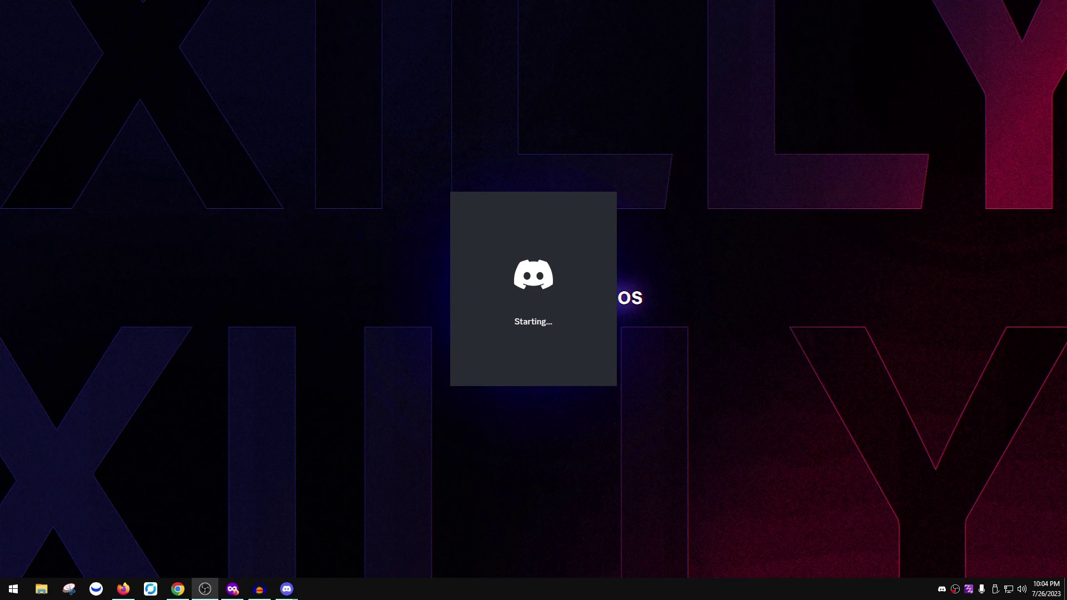
Open Task Manager and examine the Discord process group and its subprocesses
right_click(445, 588)
left_click(477, 543)
left_click_drag(643, 106, 413, 105)
left_click(401, 217)
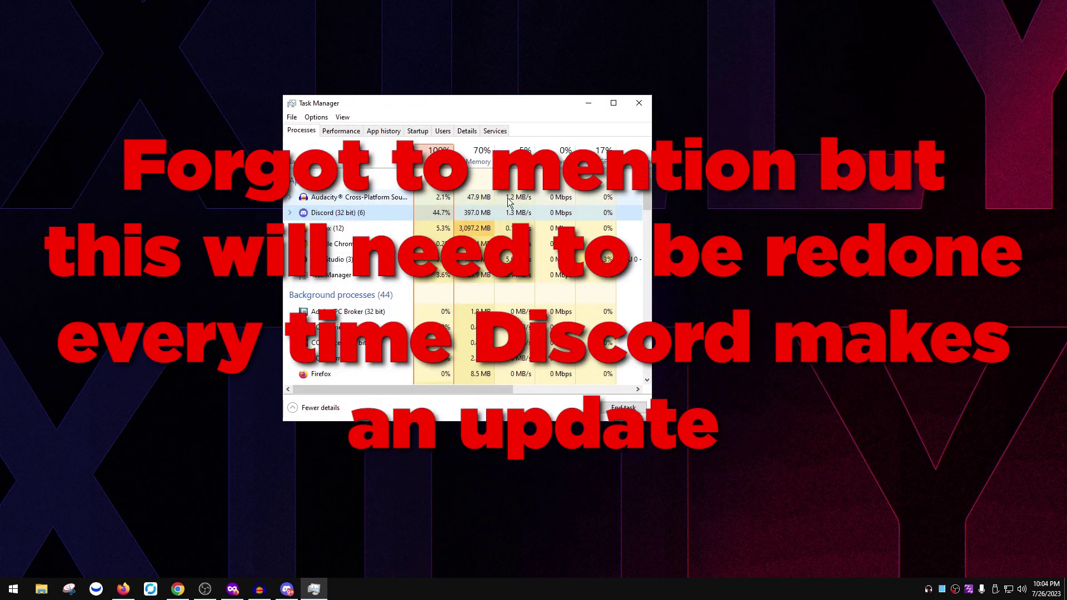
double_click(304, 209)
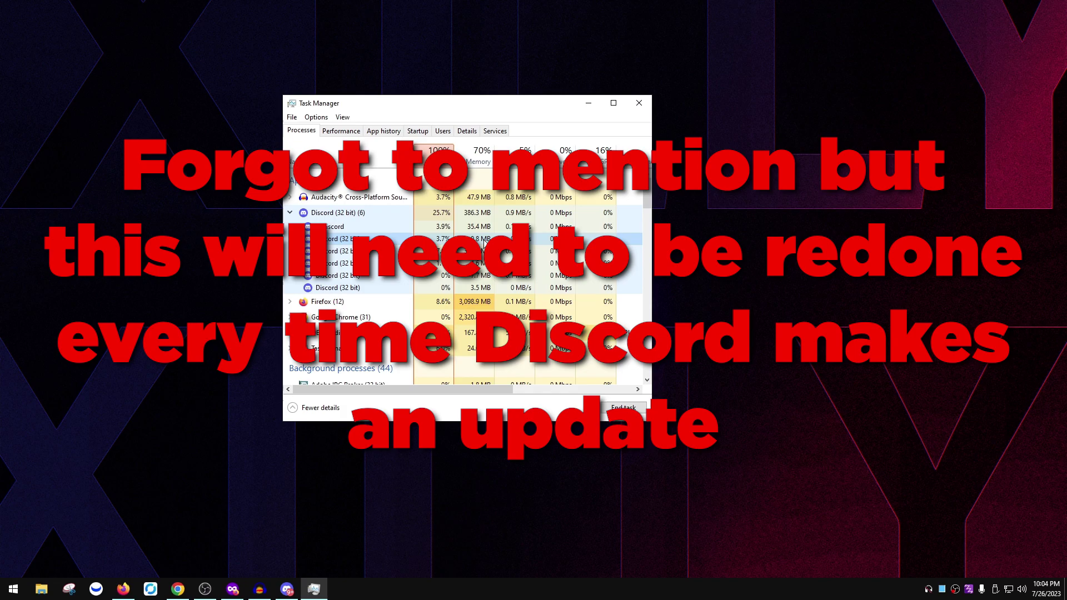
left_click(289, 213)
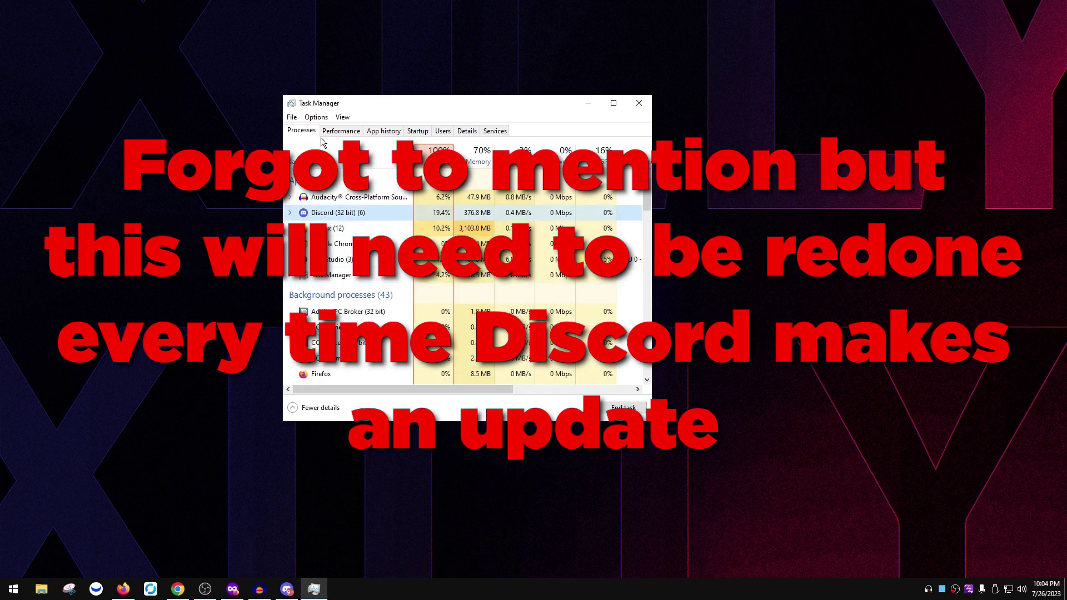
Review the system performance overview and the process list, and close Task Manager
left_click(341, 130)
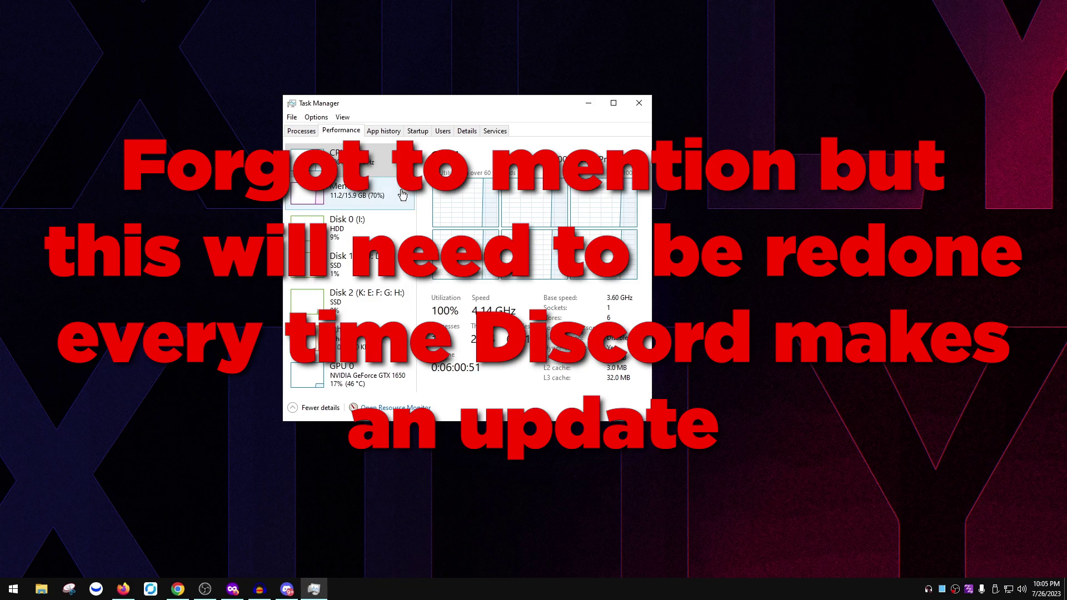
left_click(302, 130)
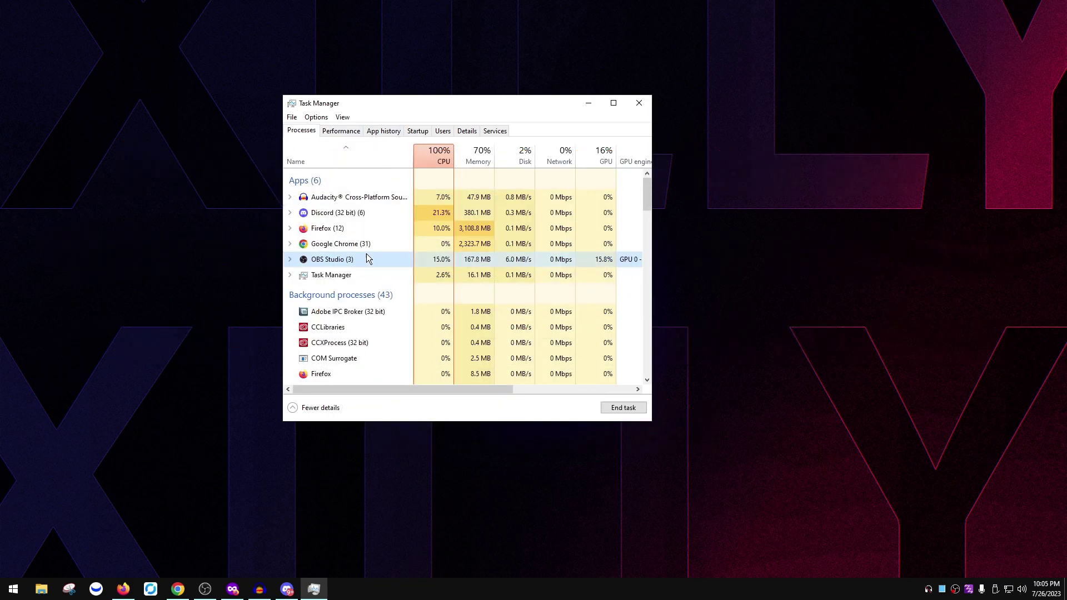
scroll(389, 312, "down", 5)
left_click(639, 103)
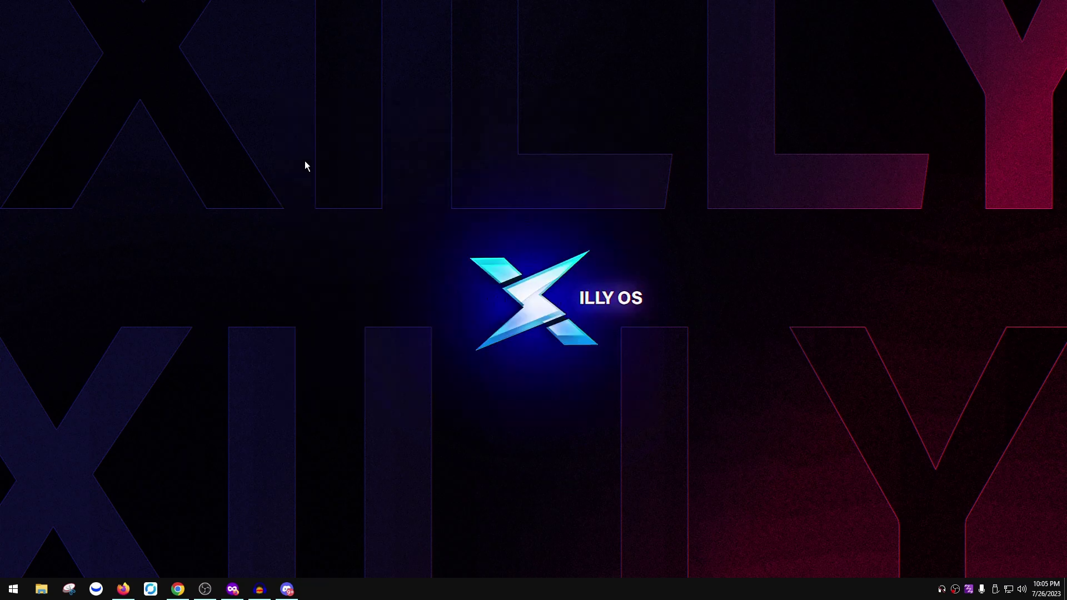